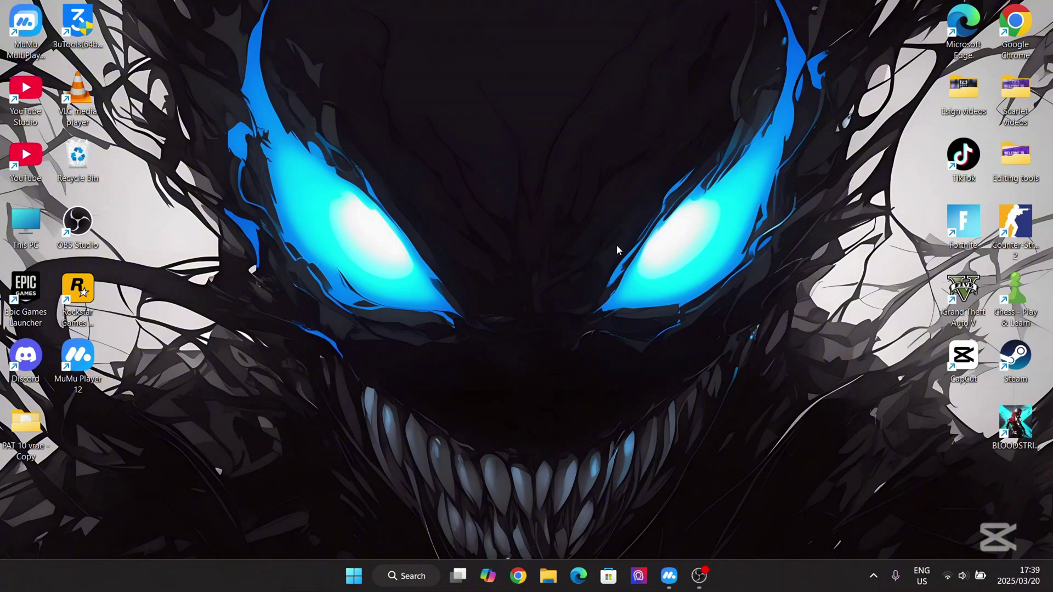
Bring up the MuMu Player window with the MediaFire krnl download page
left_click(669, 576)
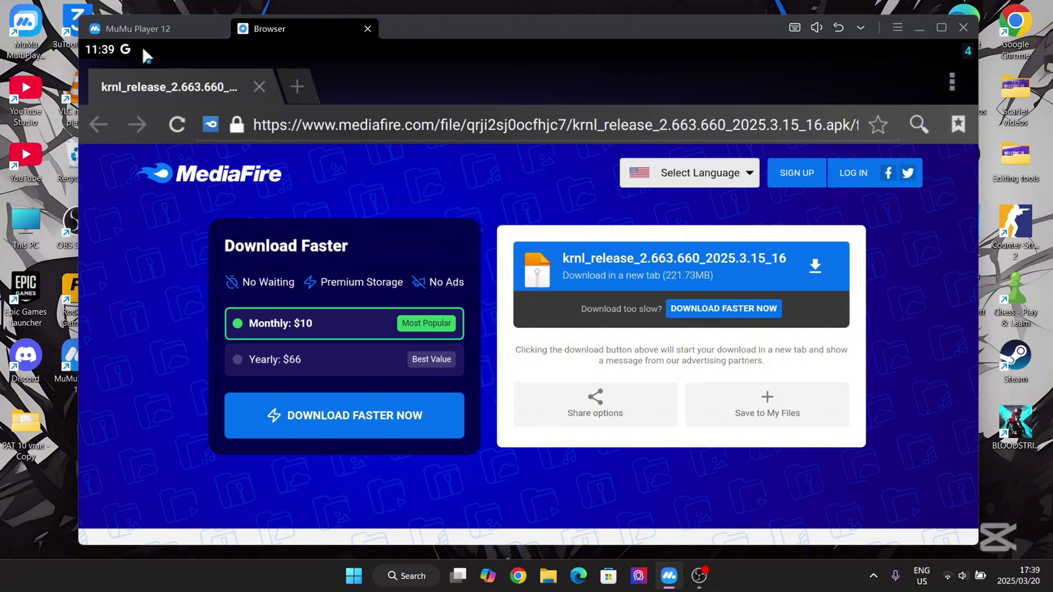
left_click(136, 28)
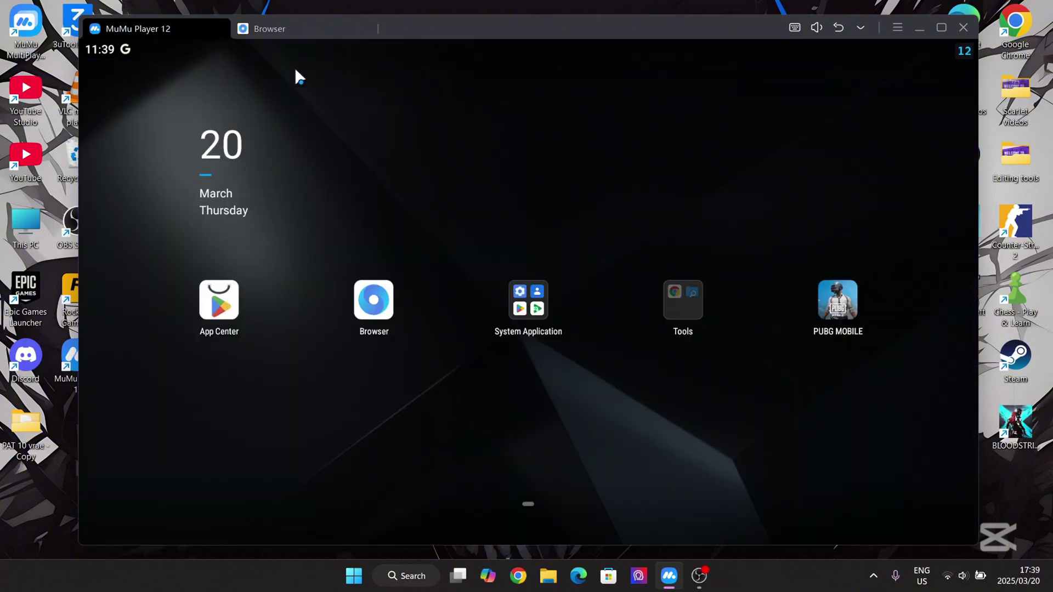
left_click(304, 29)
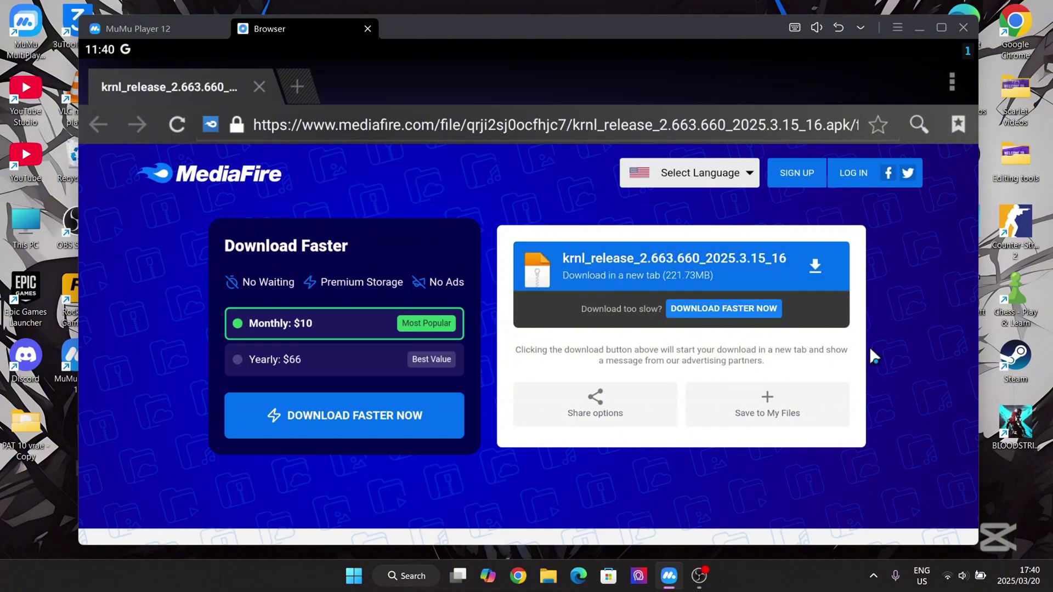
left_click(646, 258)
left_click(662, 266)
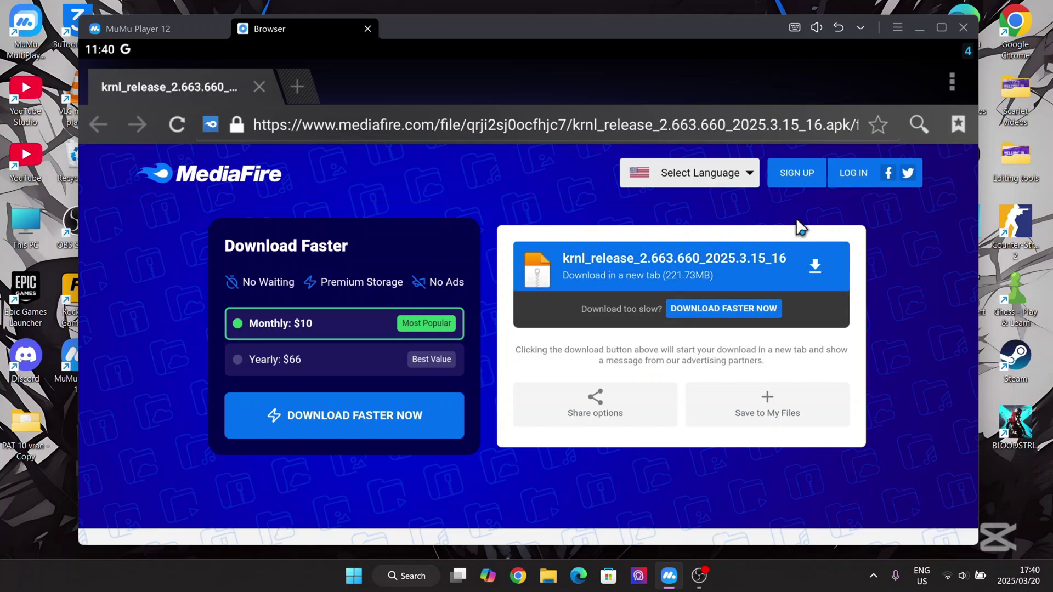
Start the krnl release APK download and close the extra download tab
left_click(633, 255)
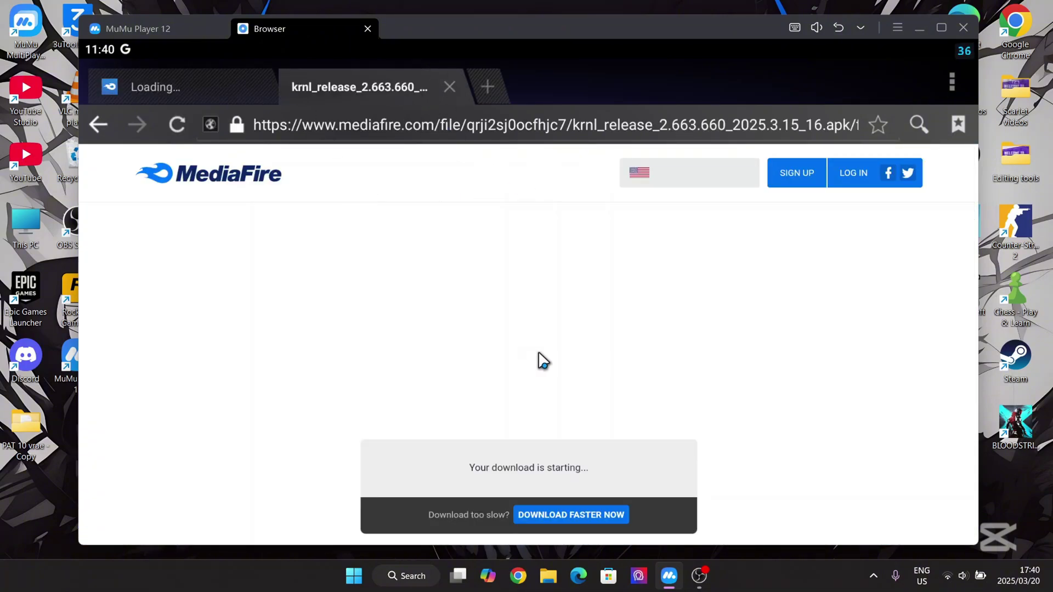
scroll(586, 410, "down", 3)
scroll(560, 346, "up", 3)
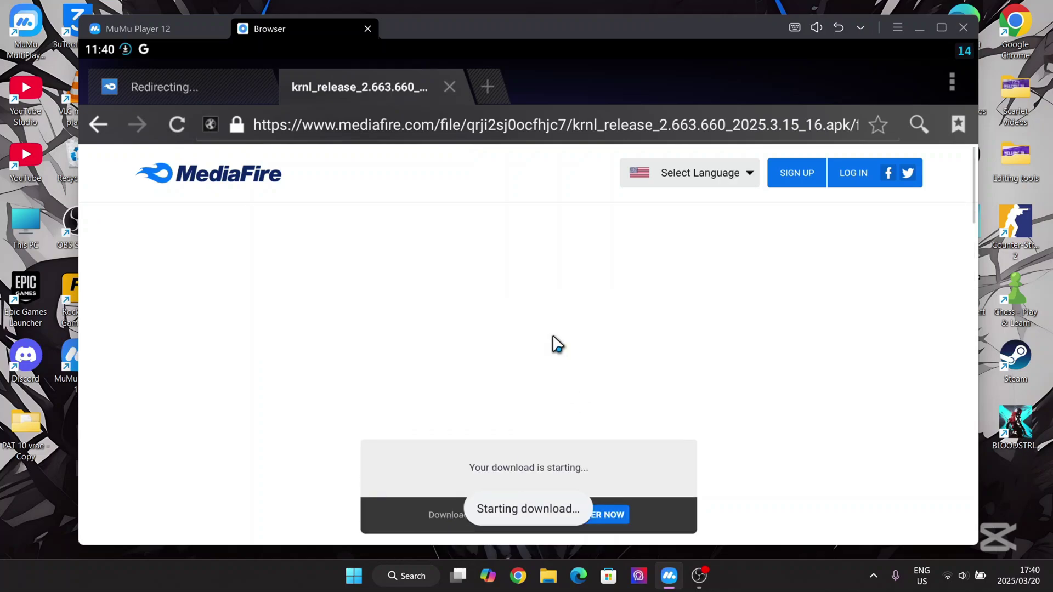
left_click(449, 86)
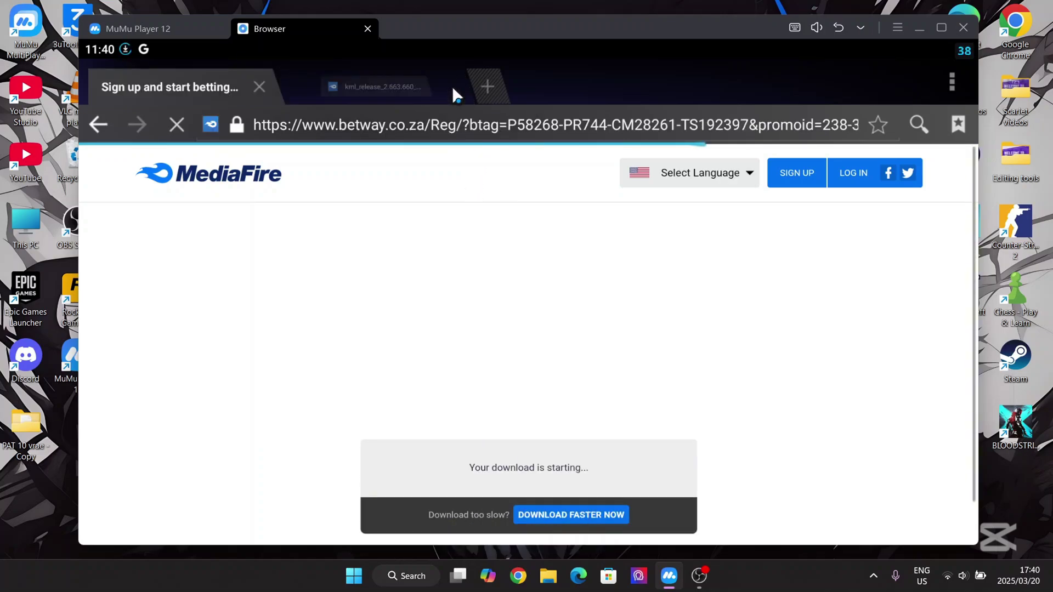
Return to the Android home screen and clear all notifications
left_click(164, 29)
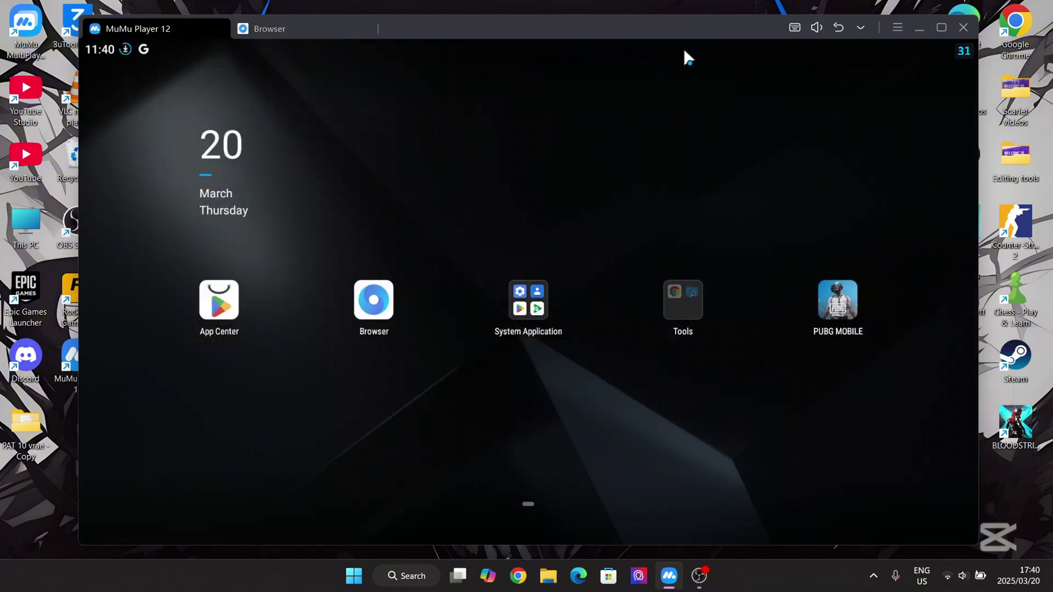
left_click_drag(683, 47, 682, 384)
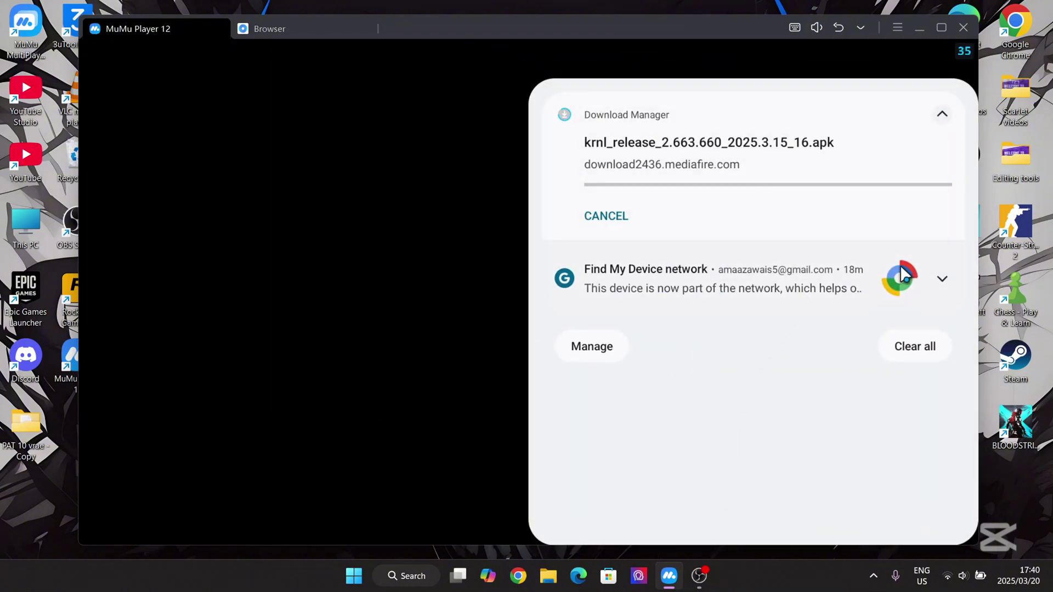
left_click(915, 347)
left_click(875, 164)
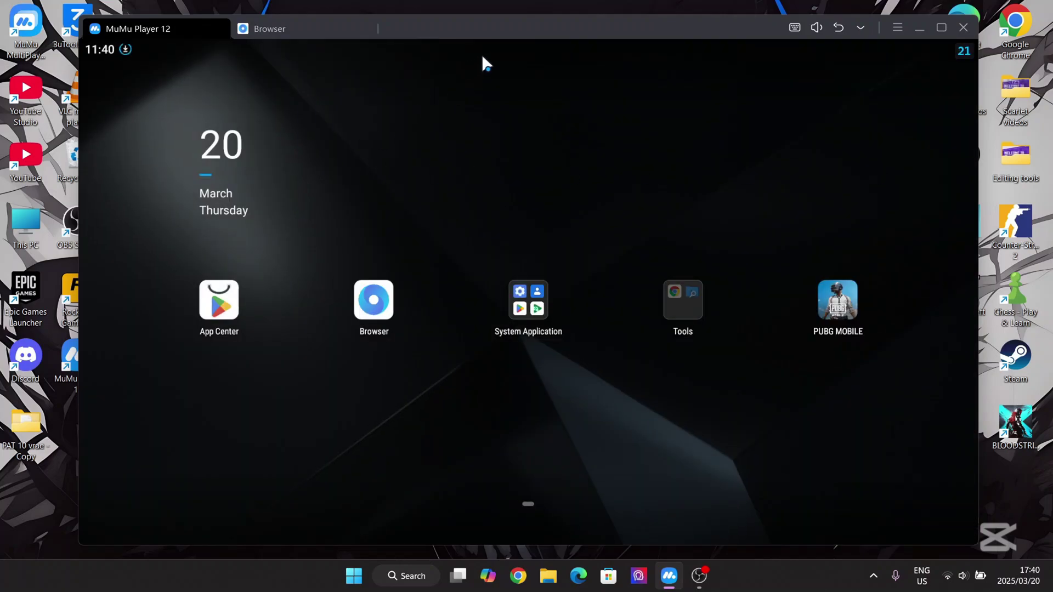
Reopen the notification shade and open Files from the Download Manager notification
left_click_drag(502, 69, 516, 184)
left_click(517, 184)
left_click_drag(645, 53, 681, 484)
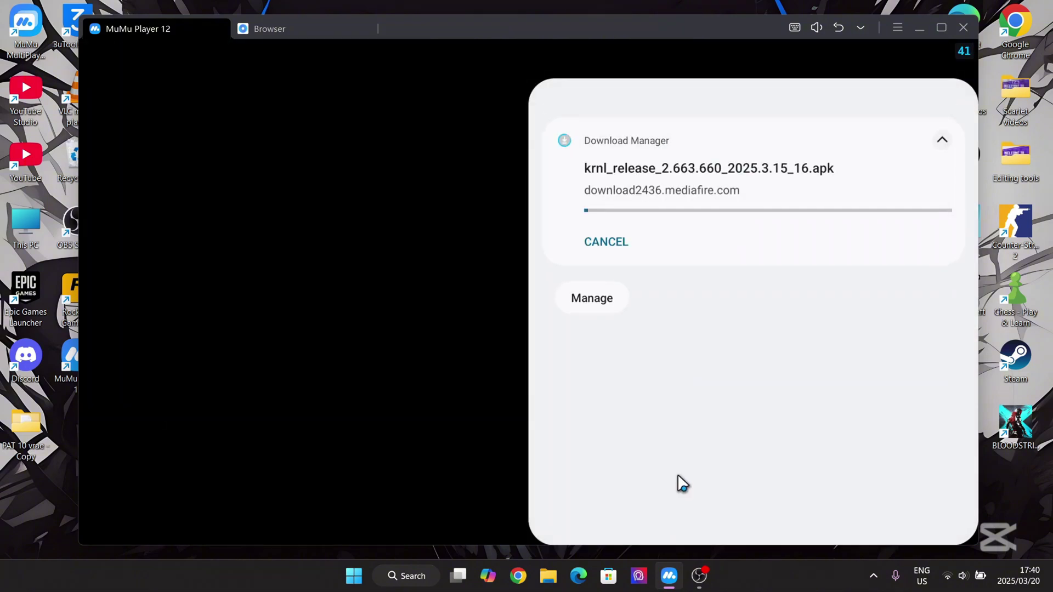
left_click(718, 176)
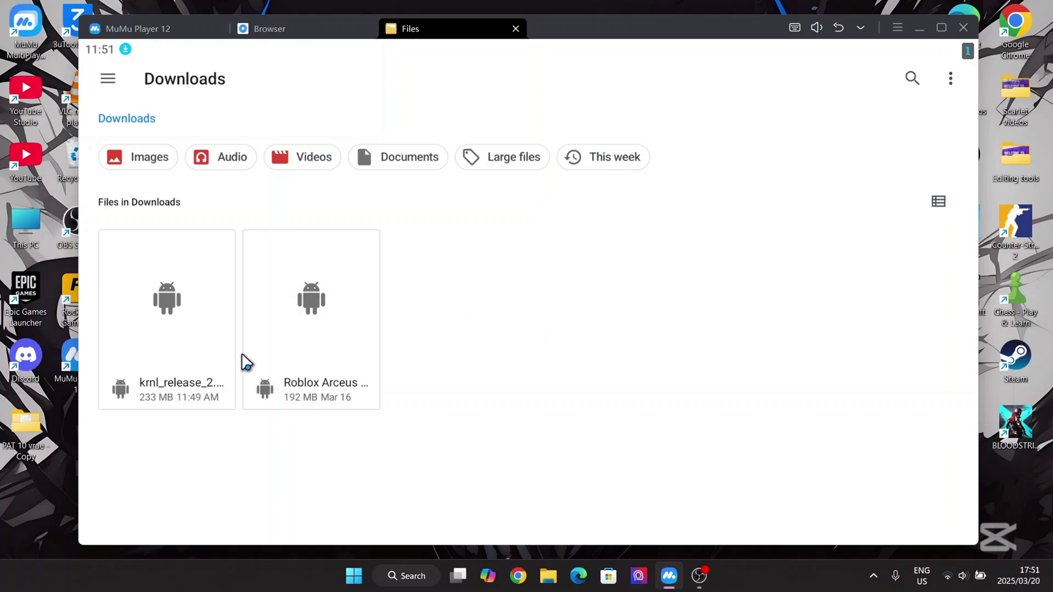
Install the krnl release APK as Roblox, close the browser and return home
left_click(152, 382)
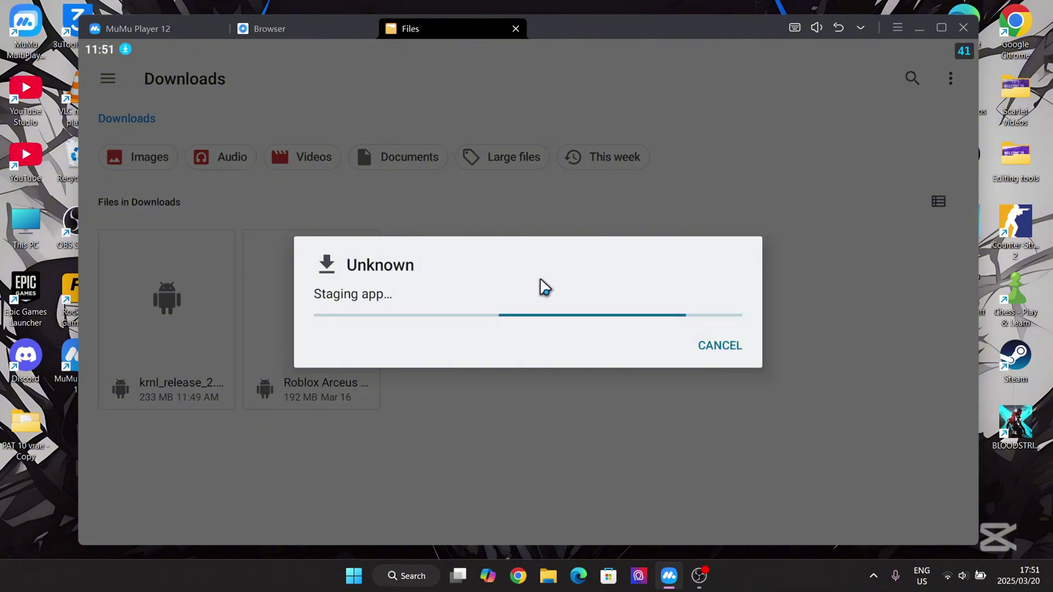
left_click(720, 346)
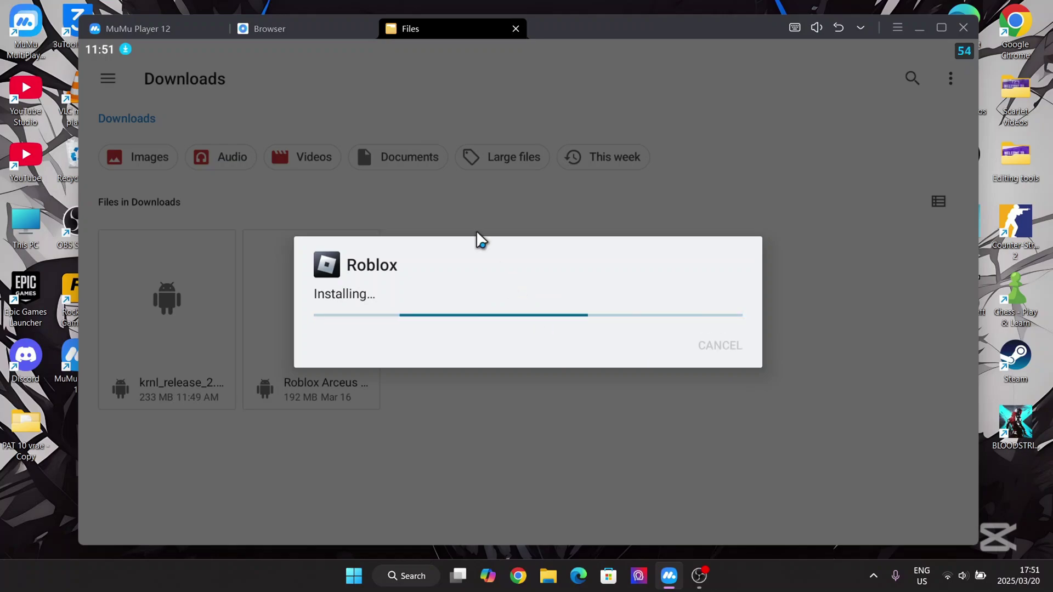
left_click(368, 29)
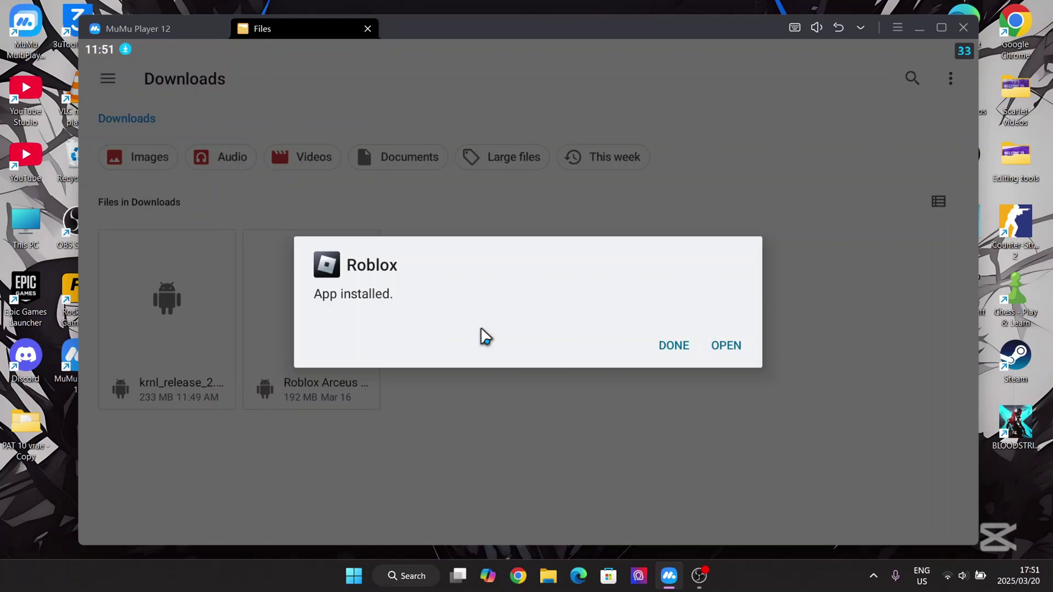
left_click(138, 28)
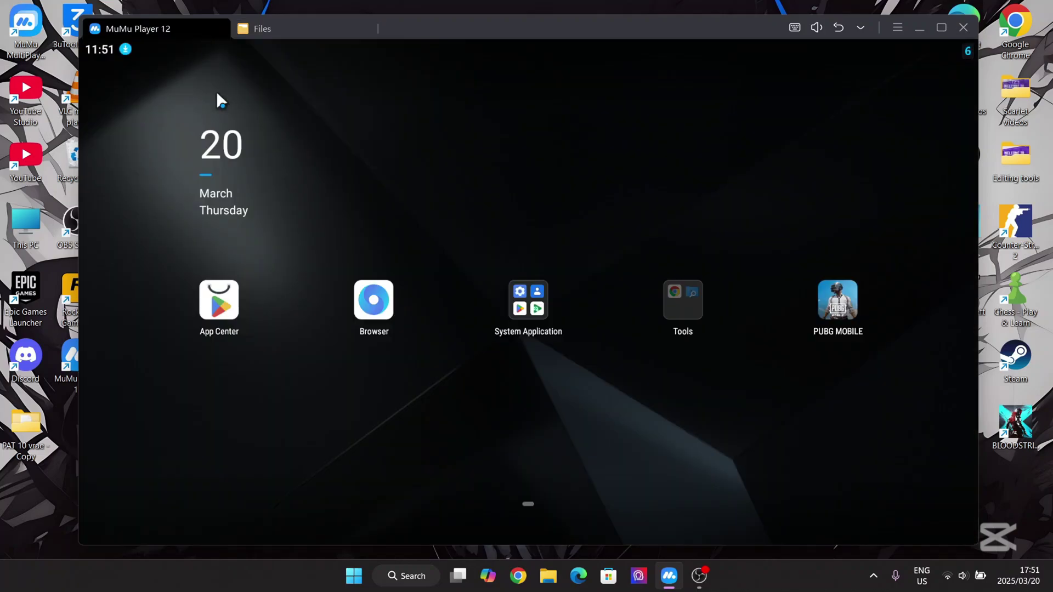
Dismiss the install message, close Files and launch Roblox from the home screen
left_click(293, 29)
left_click(673, 347)
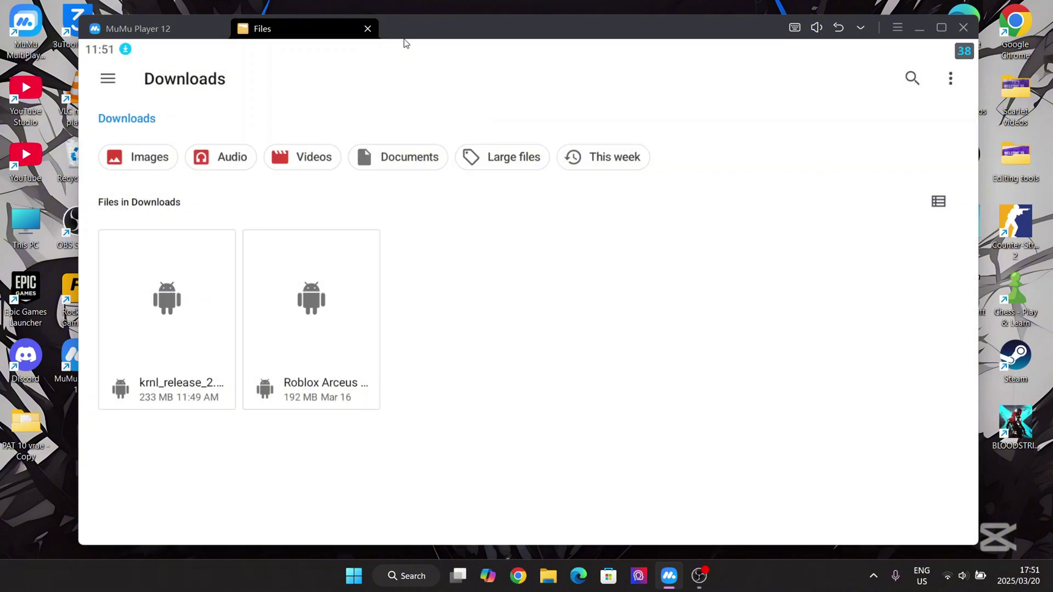
left_click(367, 29)
left_click(220, 405)
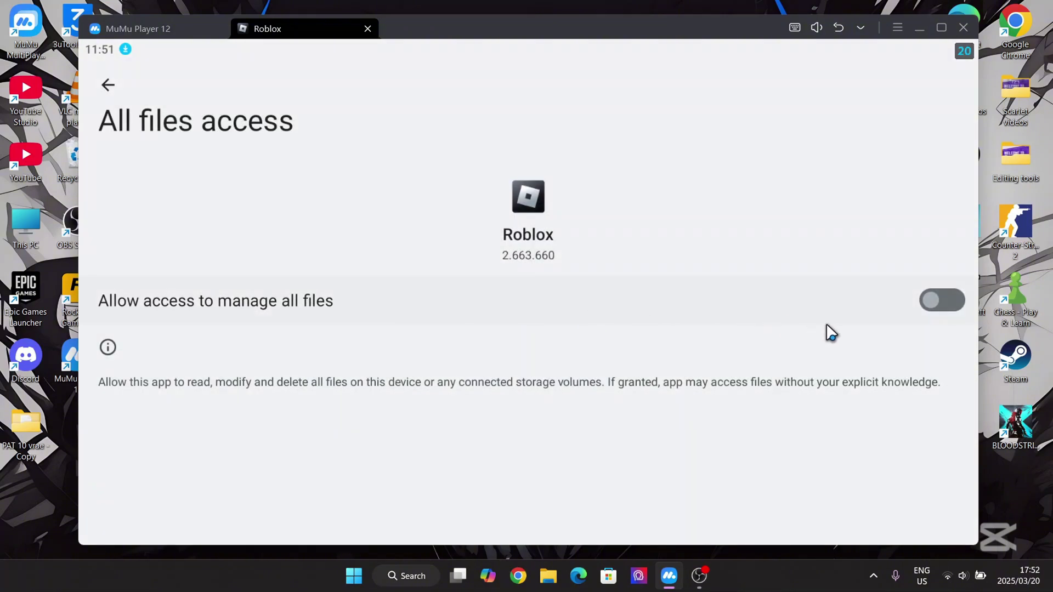
Allow Roblox access to manage all files and leave the permission page
left_click(929, 305)
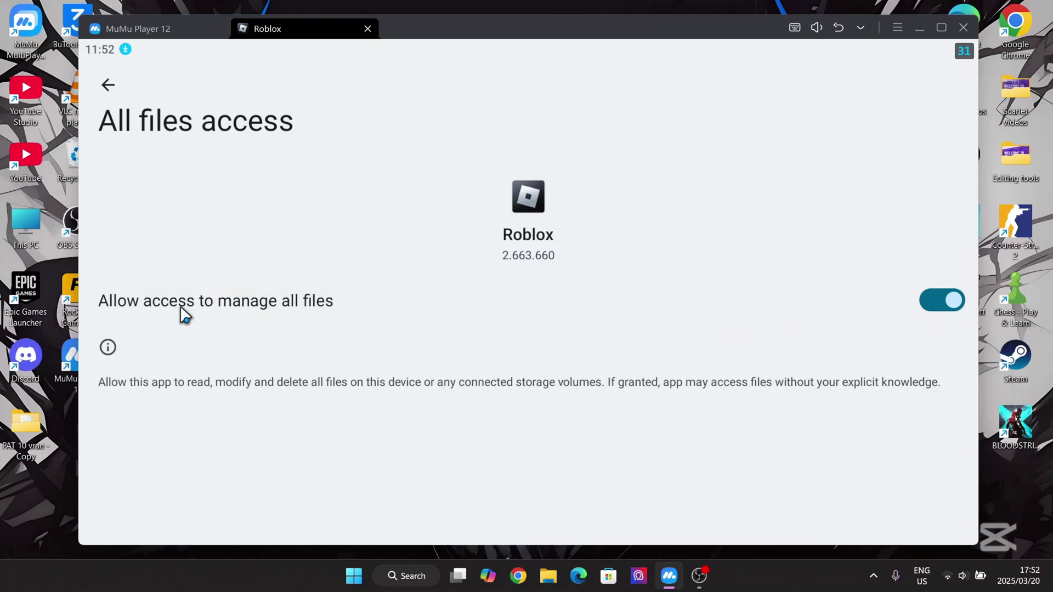
left_click(942, 313)
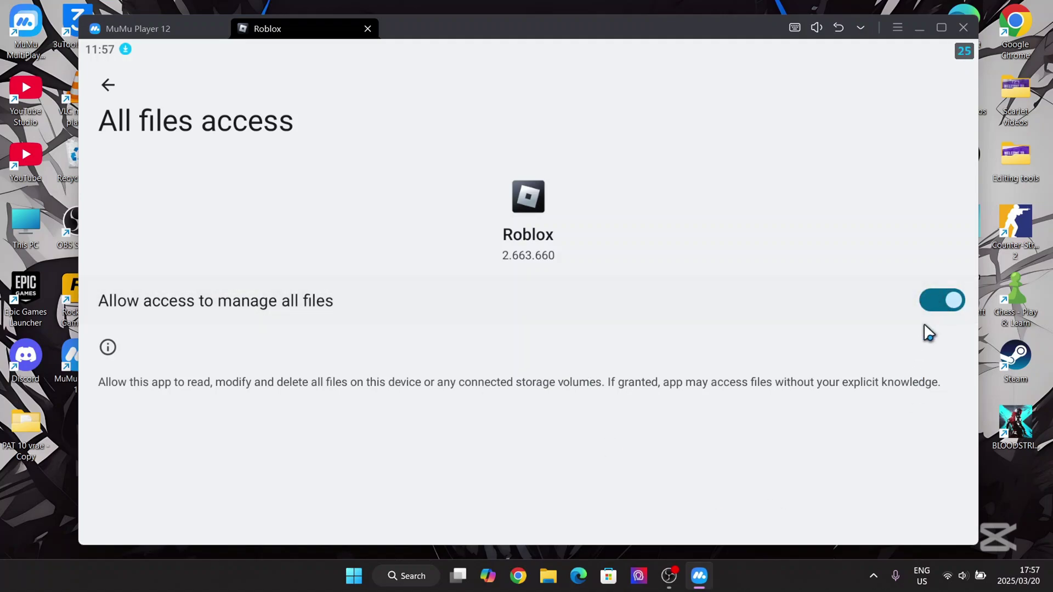
left_click(946, 301)
left_click(108, 85)
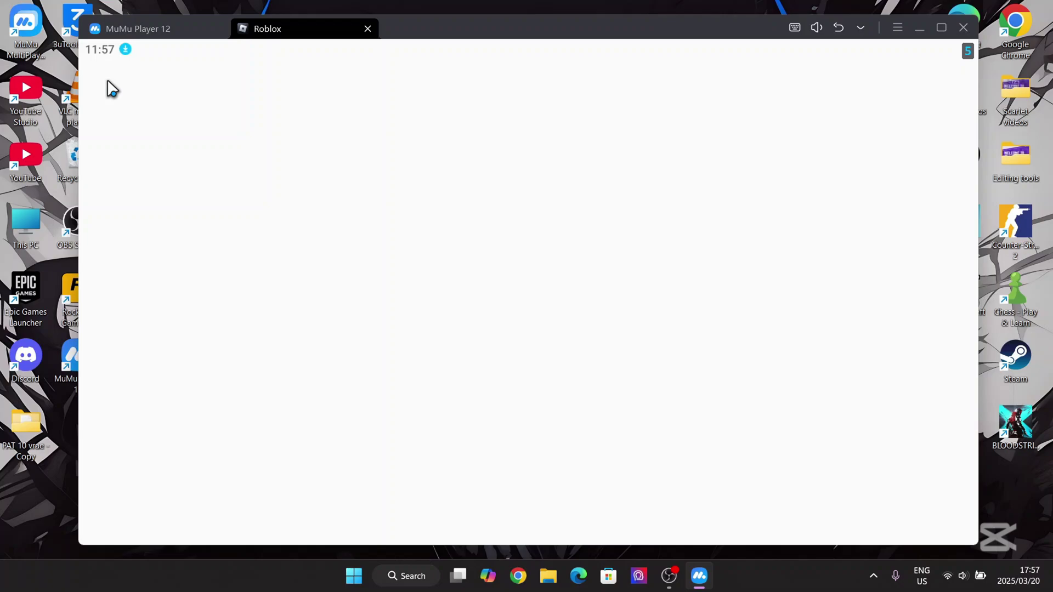
Check the Wi-Fi connection in Windows quick settings and return to the emulator
left_click(946, 581)
left_click(1020, 576)
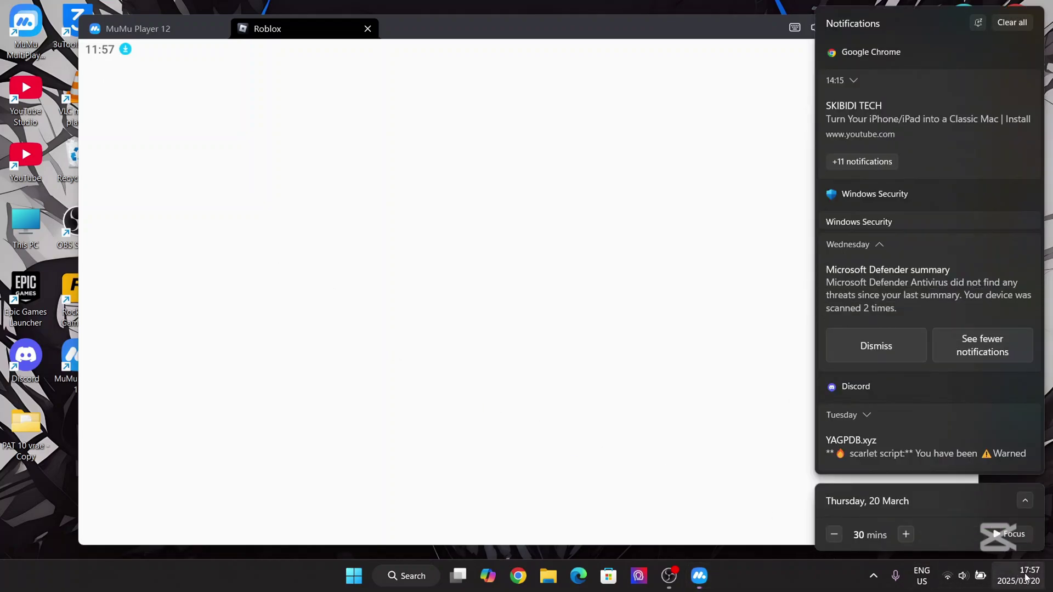
left_click(967, 581)
left_click(864, 340)
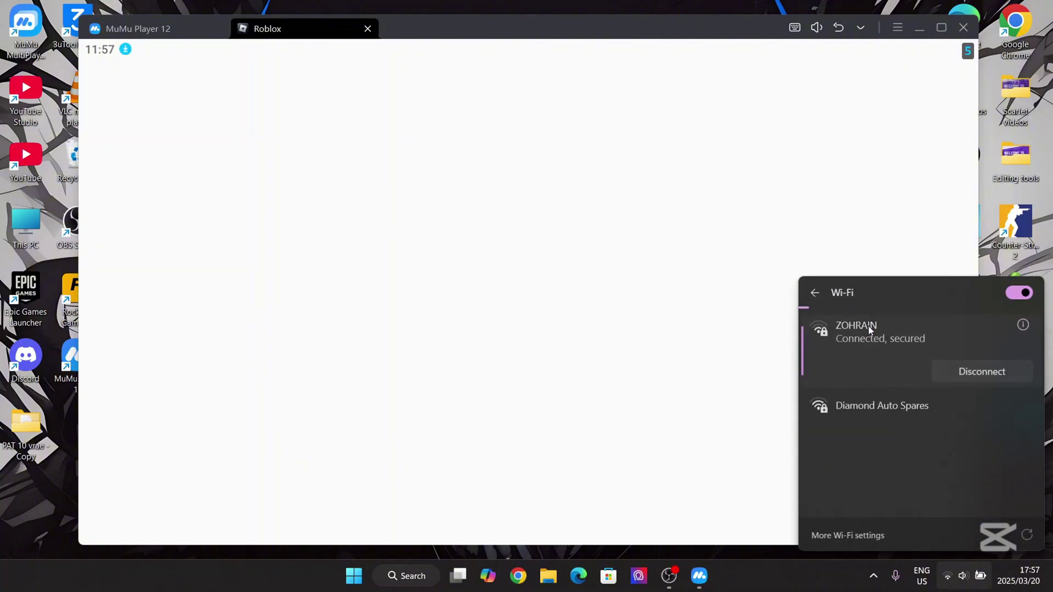
left_click(695, 385)
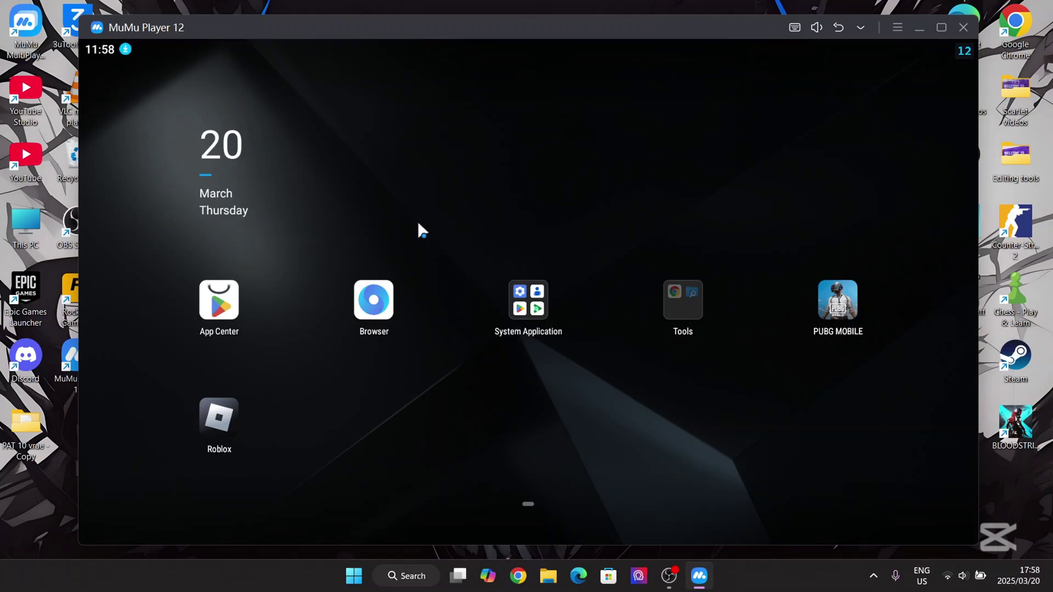
Maximize the MuMu Player window to fill the screen
left_click(942, 28)
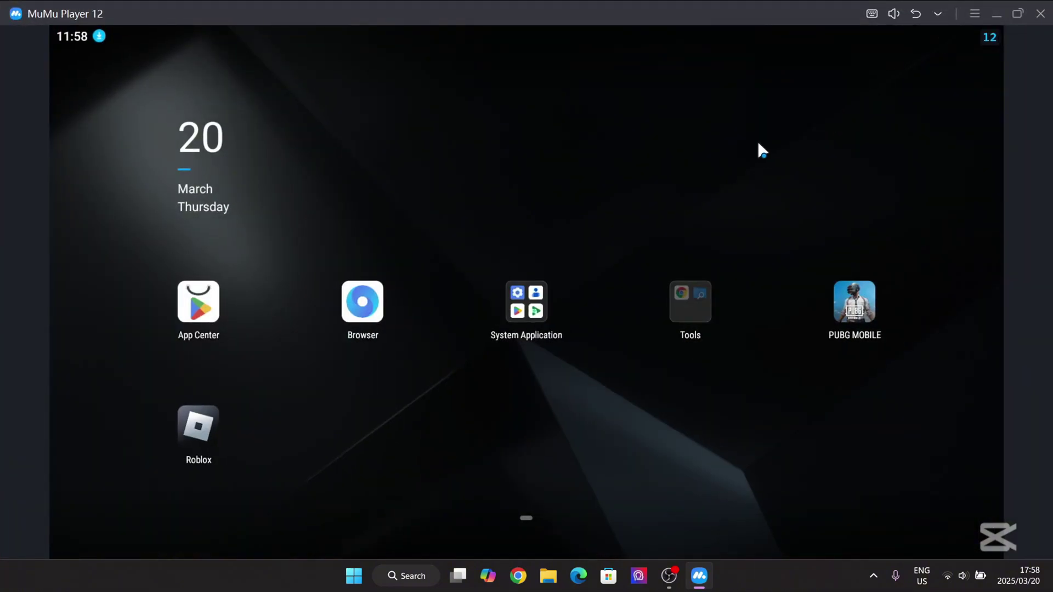